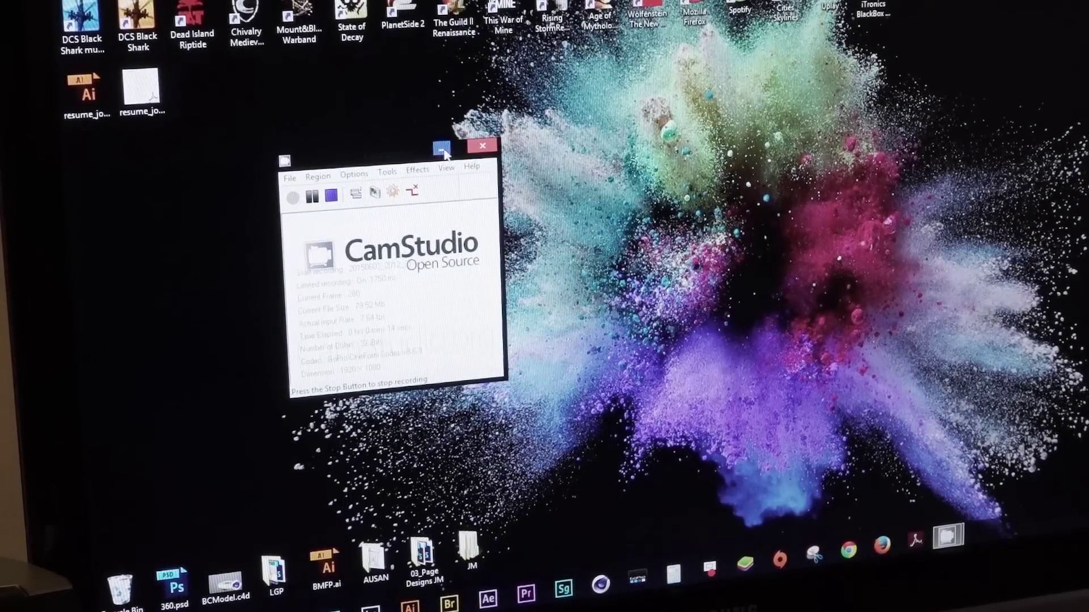
# Close CamStudio and the Windows volume mixer, then show the All Apps list.
pyautogui.click(482, 146)
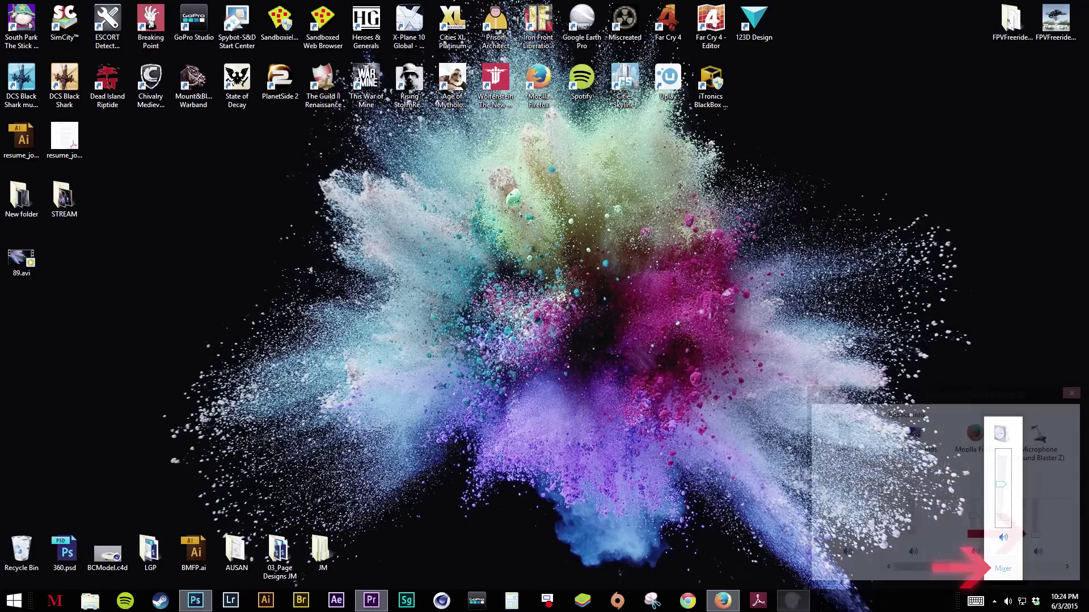
pyautogui.click(1003, 569)
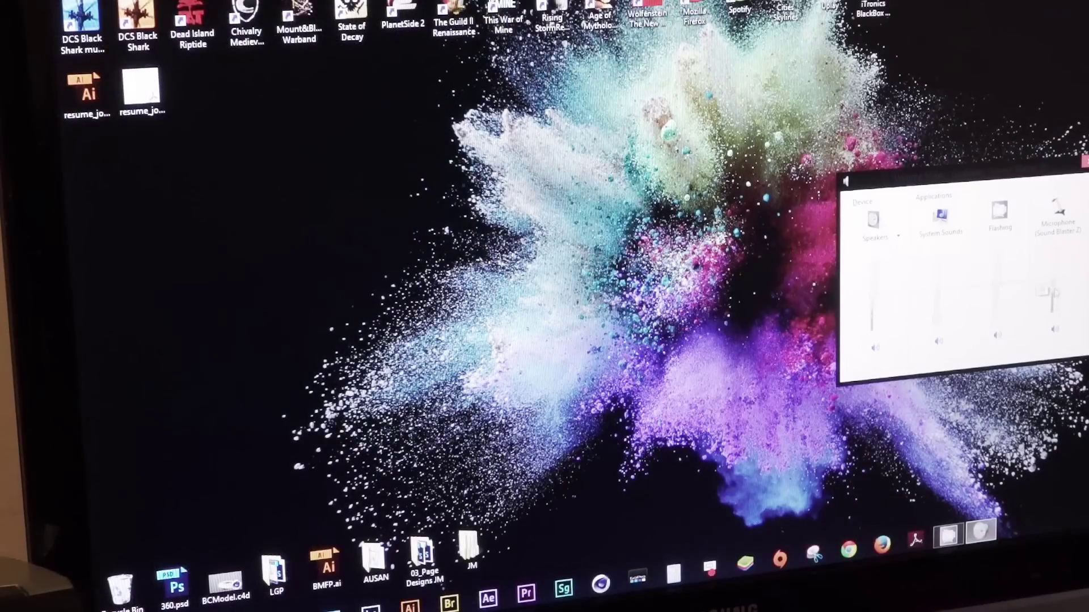
pyautogui.moveTo(1055, 187); pyautogui.dragTo(1014, 190)
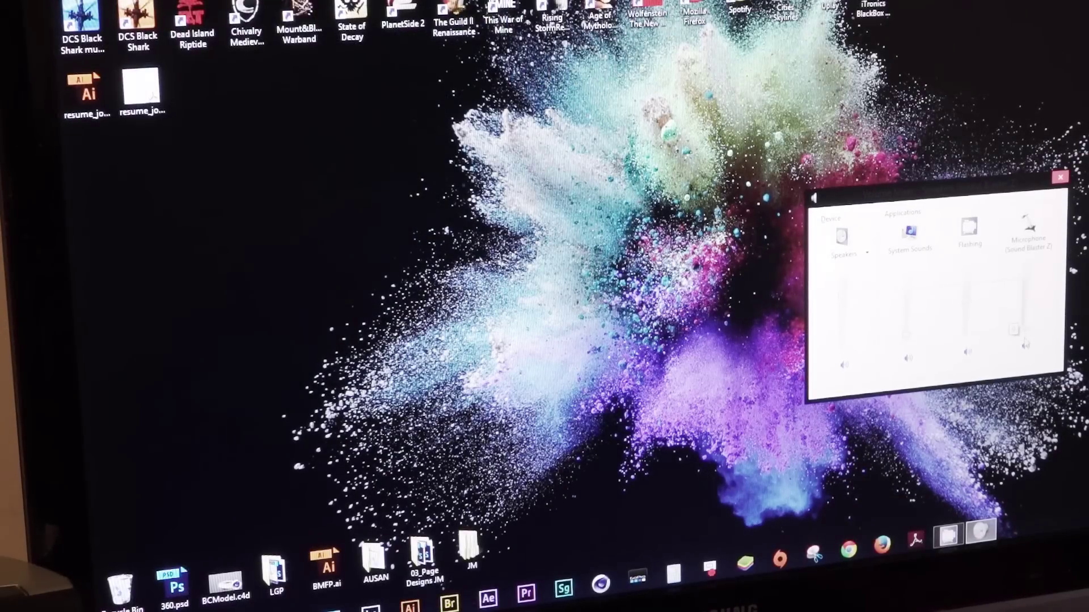
pyautogui.click(949, 537)
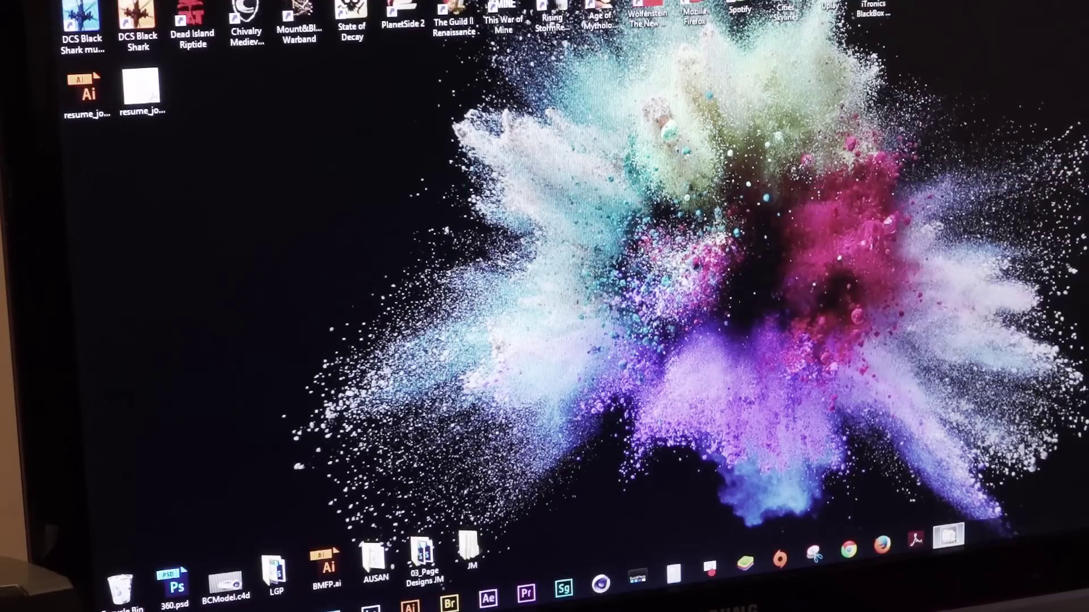
pyautogui.press('super')
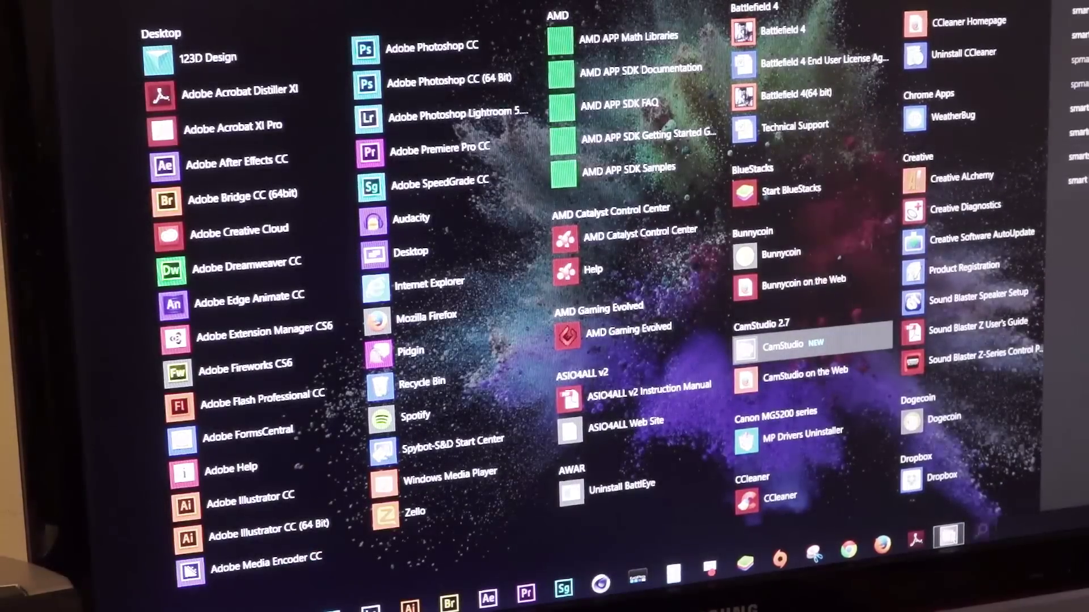
# Launch SmartPropoPlus and confirm the Input tab shows PPM Walkera decoding on eight channels.
pyautogui.click(783, 344)
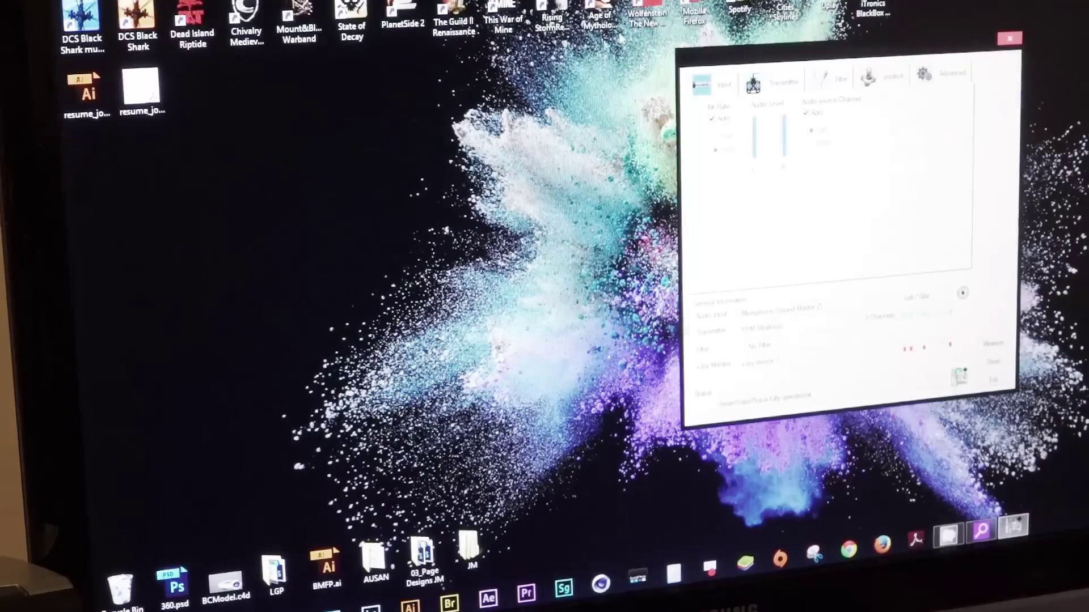
pyautogui.moveTo(828, 48); pyautogui.dragTo(658, 81)
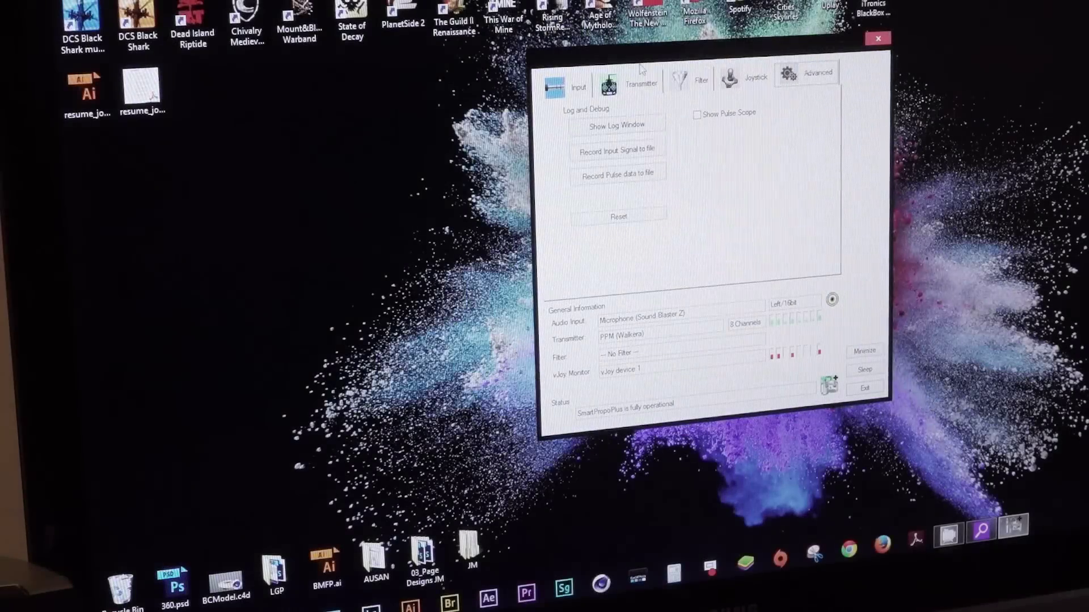
pyautogui.click(631, 88)
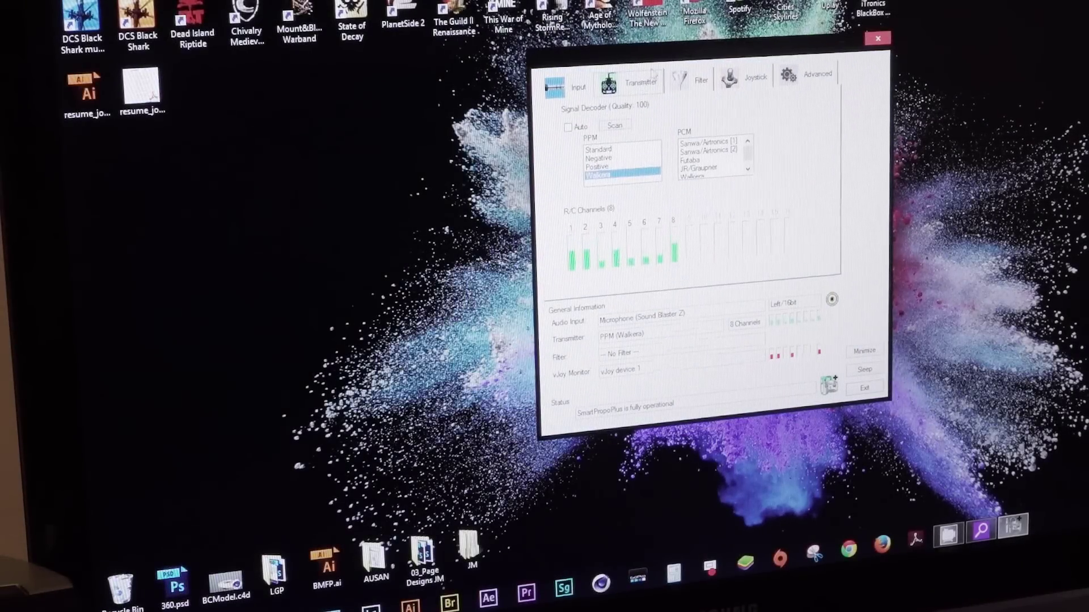
pyautogui.press('super')
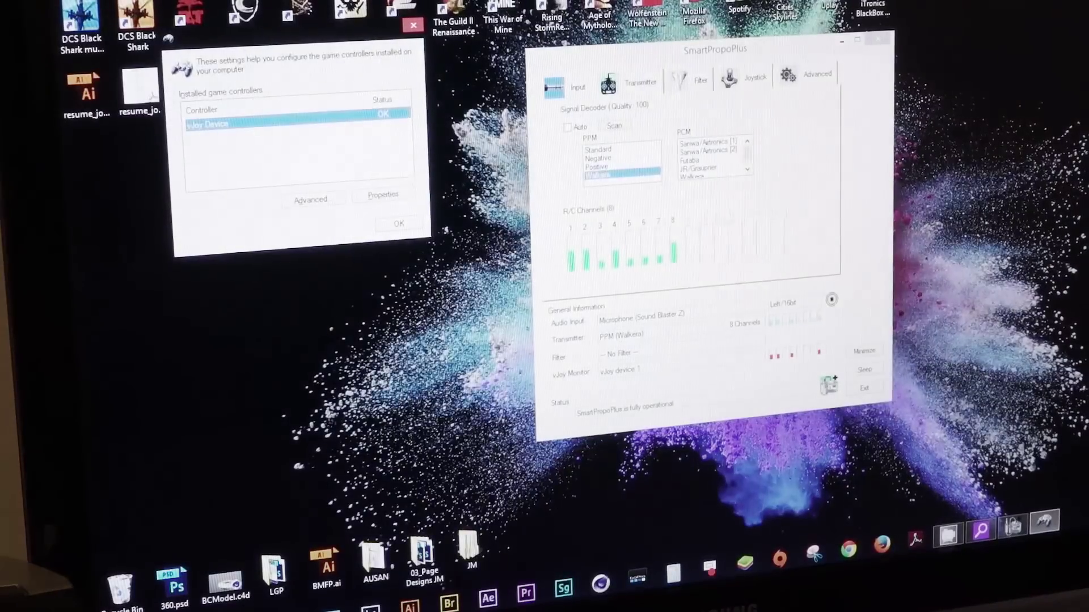
# Open the vJoy Device properties and start the Calibrate wizard on the Axis Calibration page.
pyautogui.moveTo(299, 51); pyautogui.dragTo(375, 187)
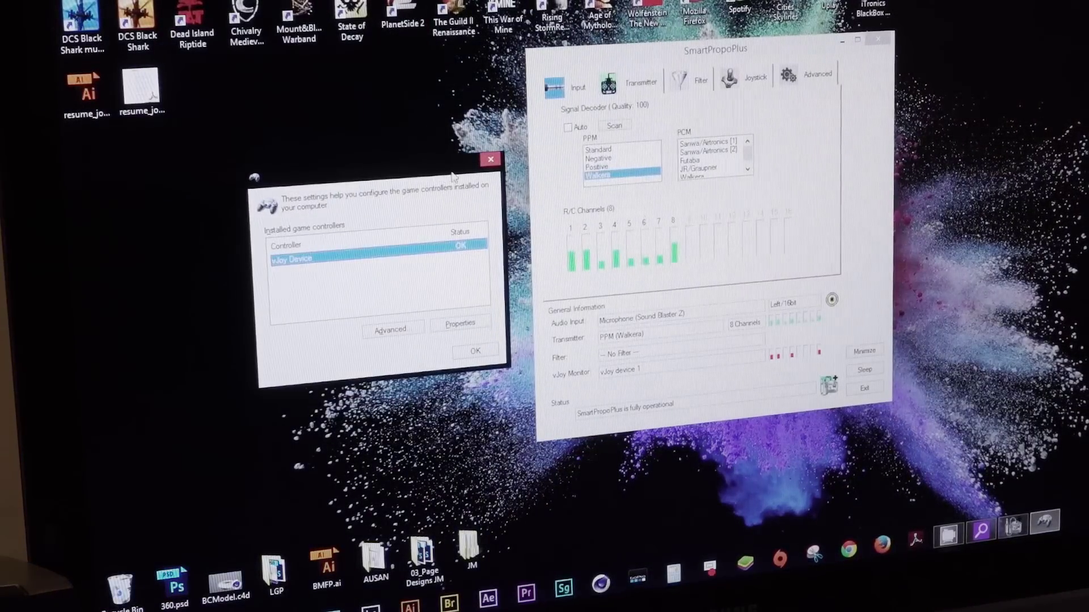
pyautogui.moveTo(443, 175); pyautogui.dragTo(459, 151)
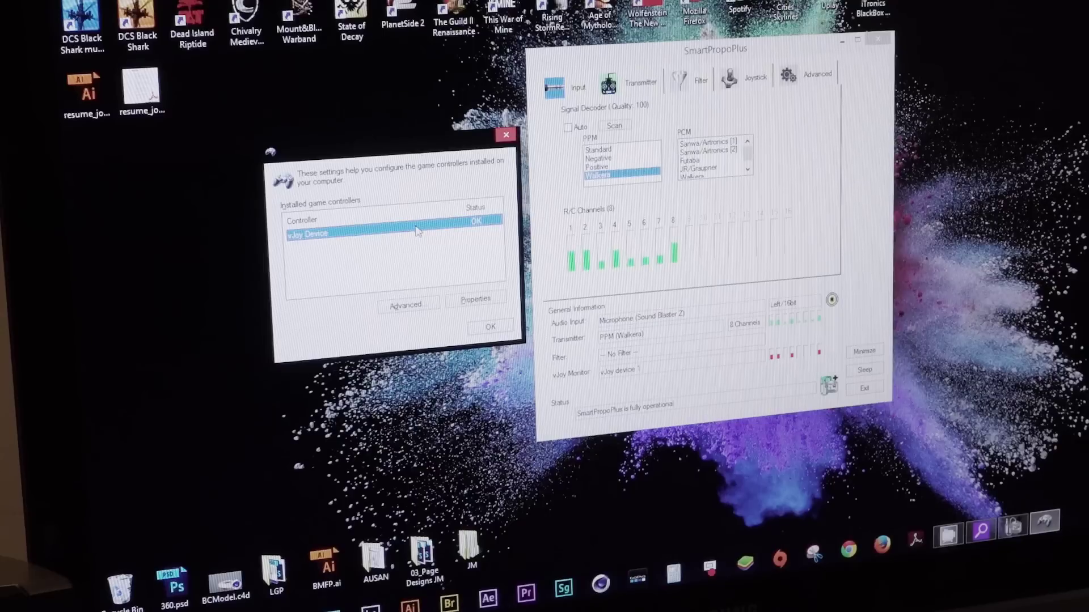
pyautogui.click(475, 299)
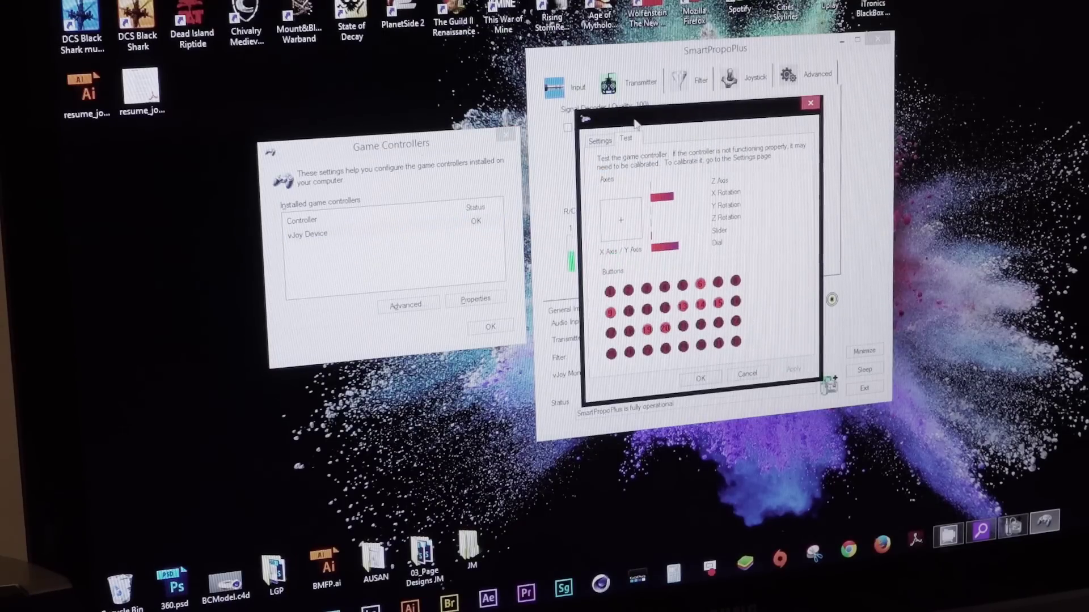
pyautogui.moveTo(637, 124); pyautogui.dragTo(634, 121)
pyautogui.click(607, 146)
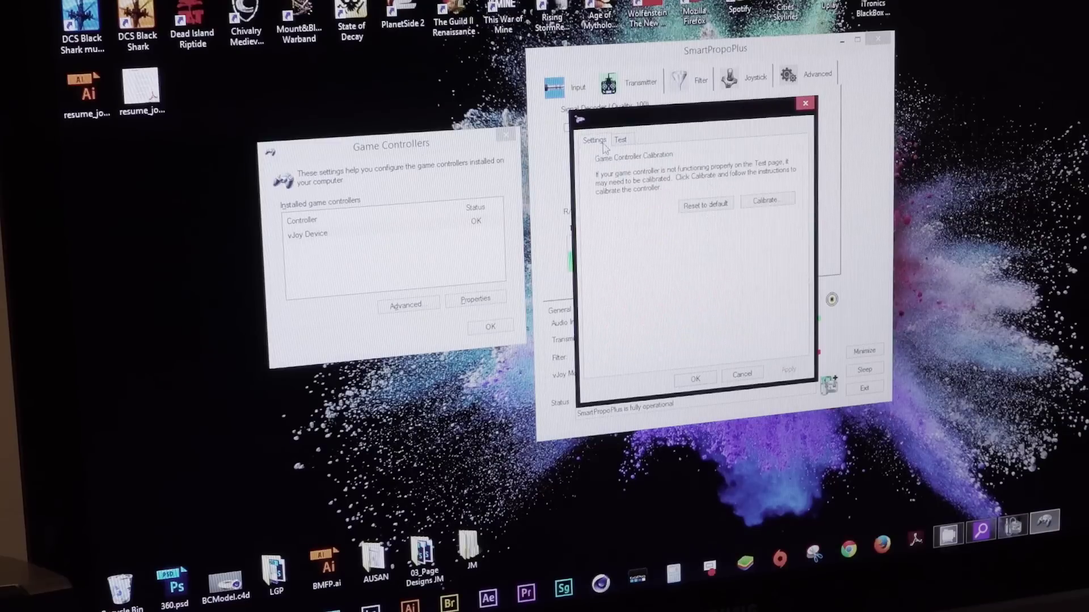
pyautogui.click(768, 203)
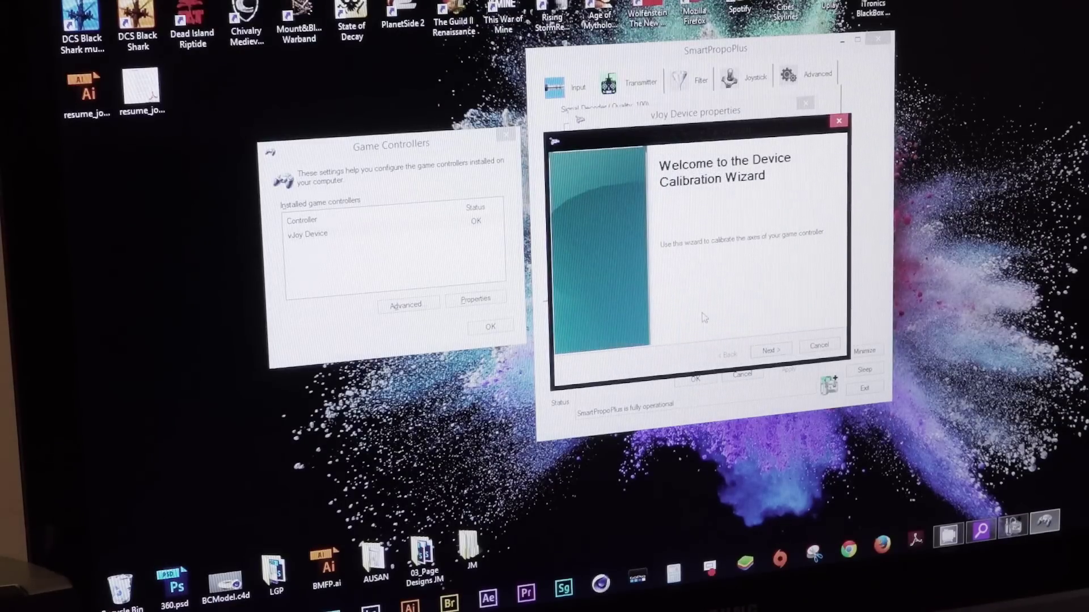
pyautogui.click(761, 353)
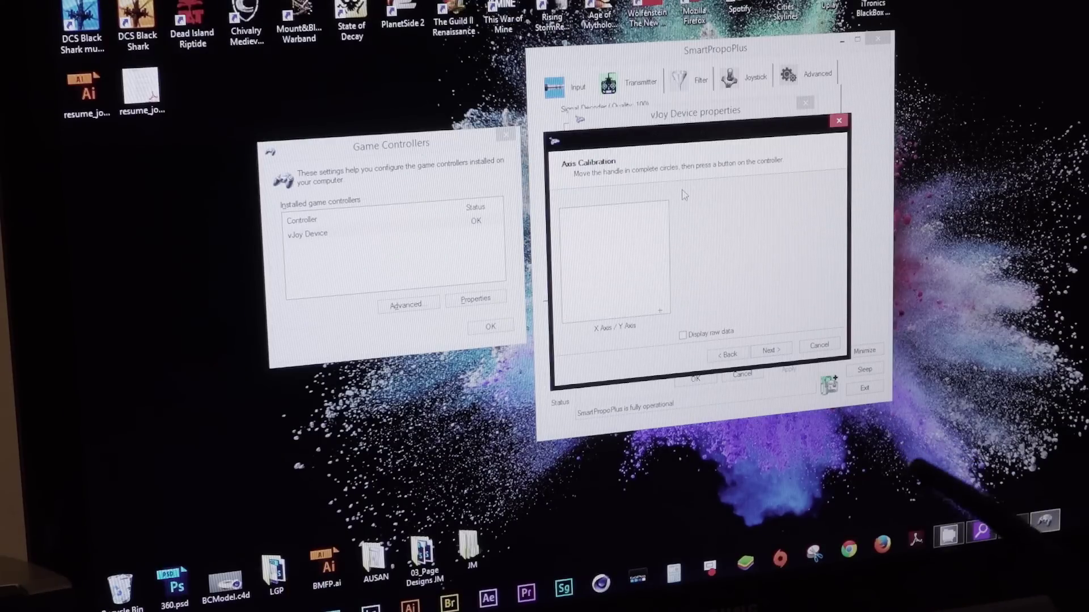
# Accept the swept X/Y axis calibration and advance to Verify Center Point.
pyautogui.click(762, 352)
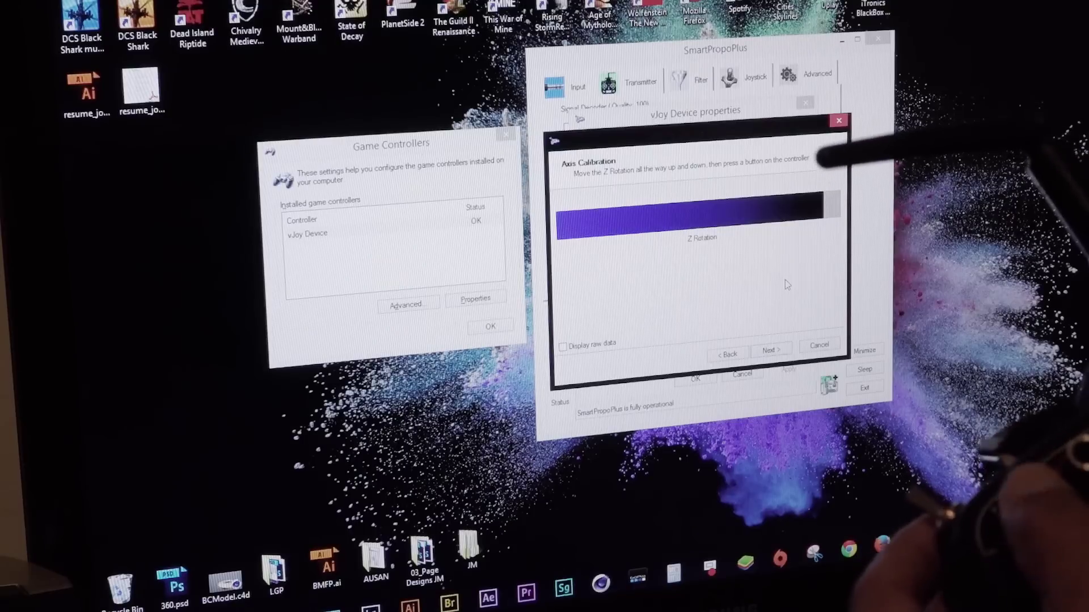
# Accept the Z Rotation calibration and advance to the Slider axis page.
pyautogui.click(770, 350)
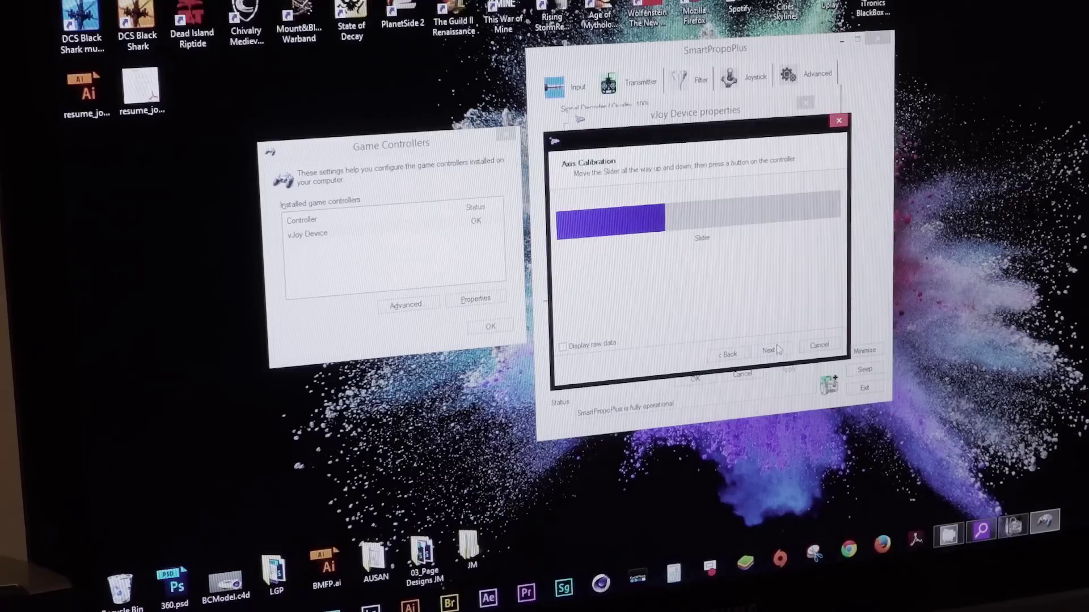
# Complete the Slider and Dial axis pages and finish the vJoy calibration wizard.
pyautogui.click(777, 345)
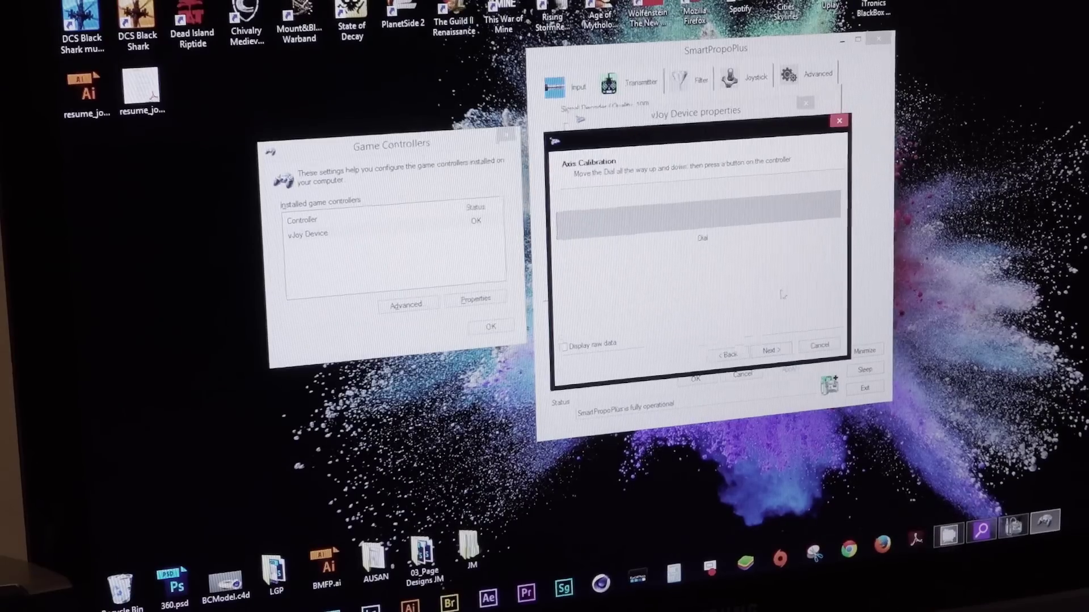
pyautogui.click(773, 350)
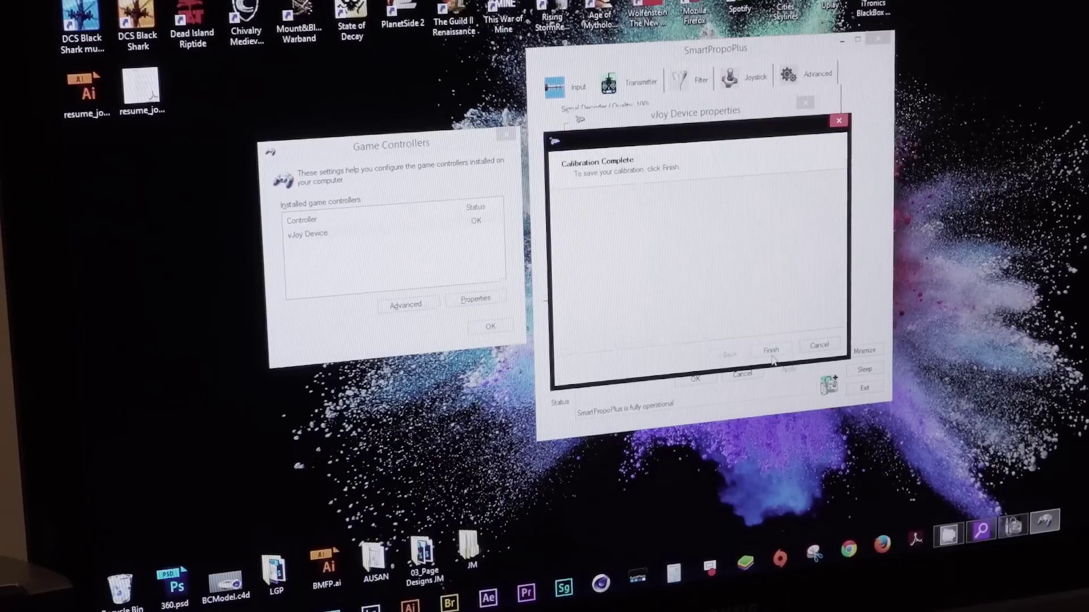
pyautogui.click(773, 352)
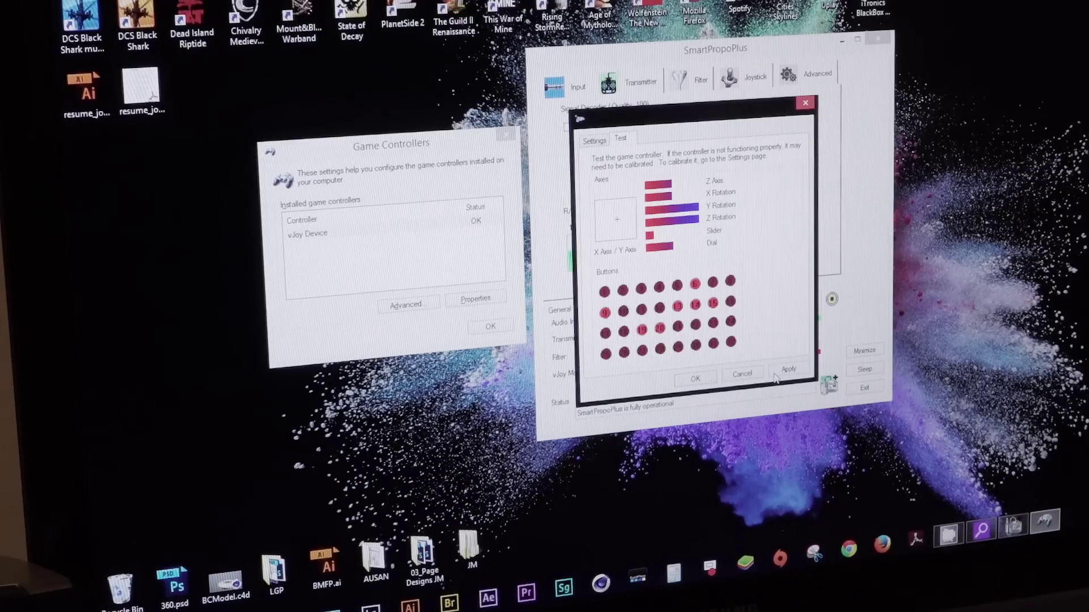
# Apply the new vJoy Device calibration and close its properties with OK.
pyautogui.click(788, 369)
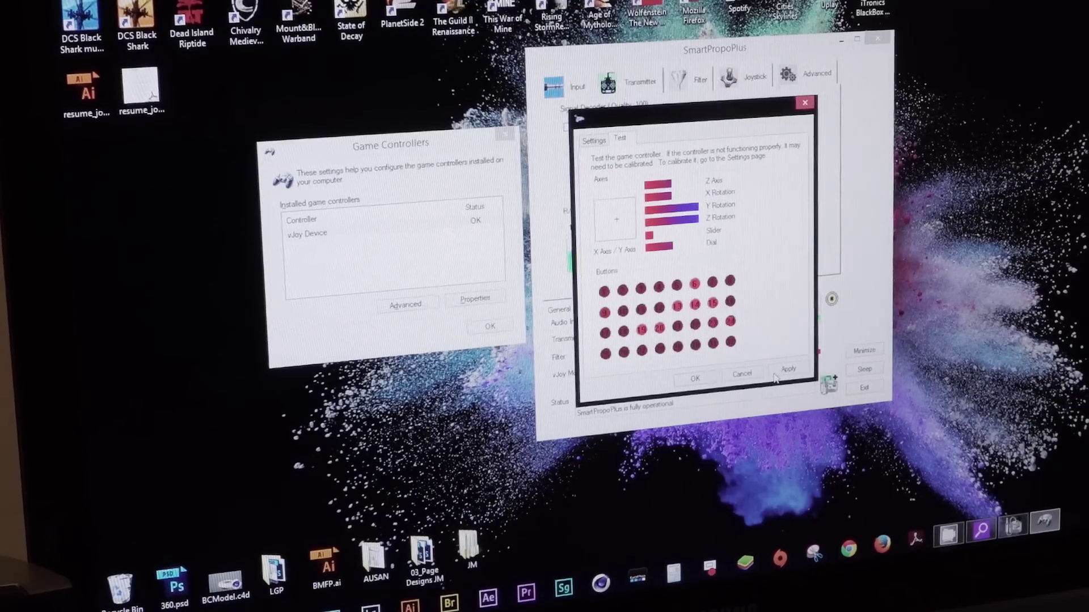
pyautogui.click(728, 375)
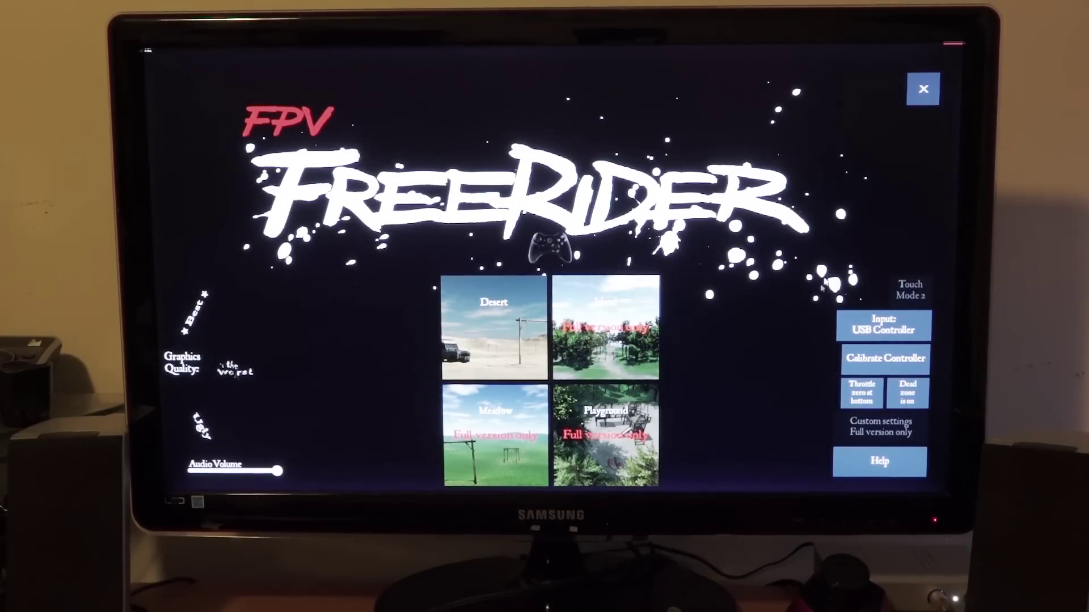
# Calibrate yaw, throttle, roll and pitch in FPV FreeRider, then start the Desert level.
pyautogui.click(885, 358)
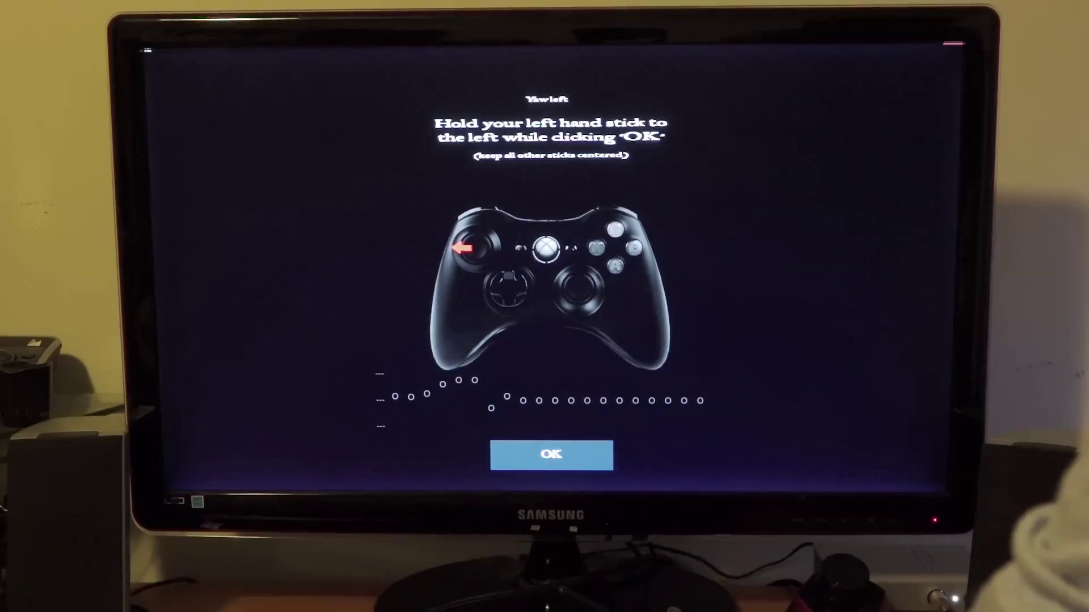
pyautogui.click(564, 458)
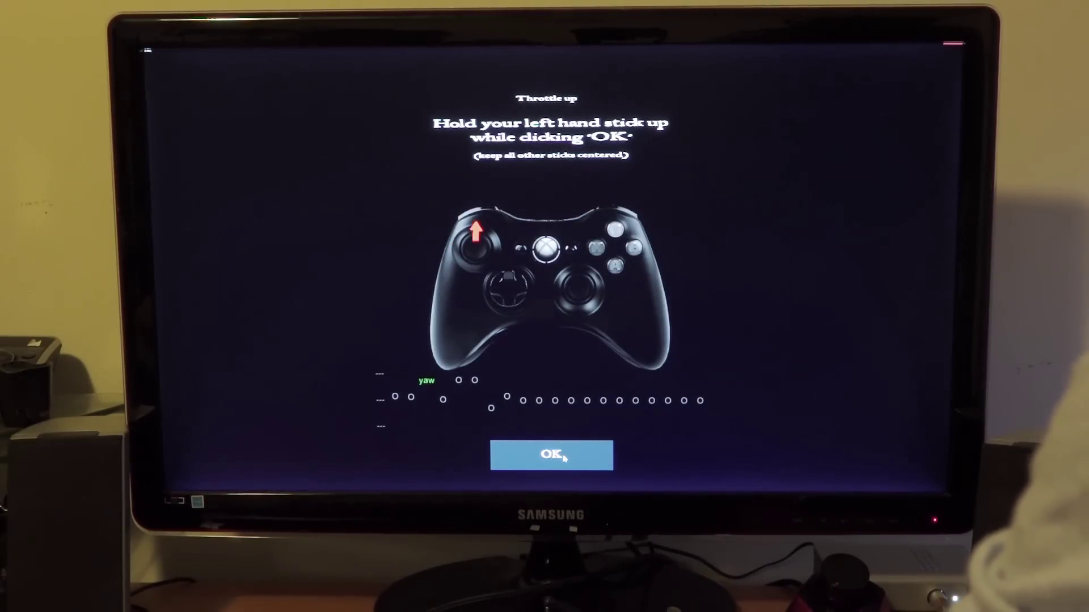
pyautogui.click(563, 457)
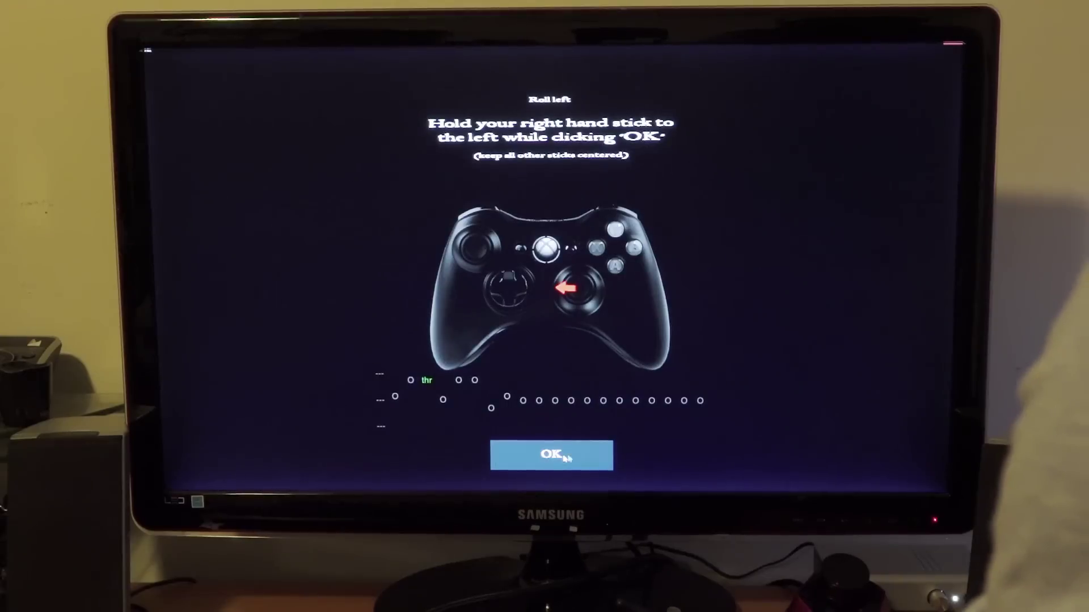
pyautogui.click(590, 457)
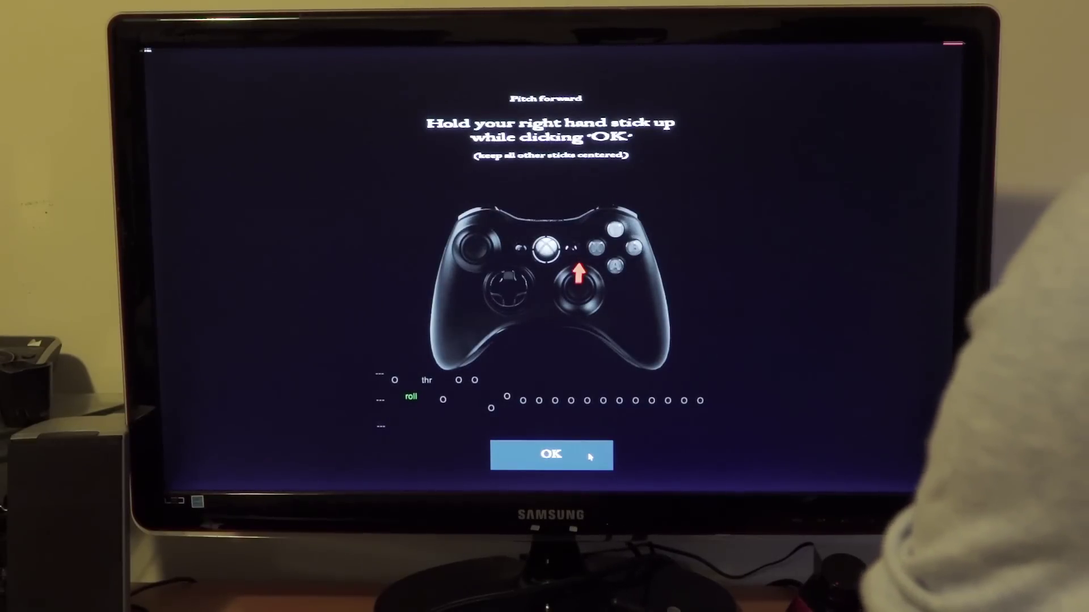
pyautogui.click(590, 457)
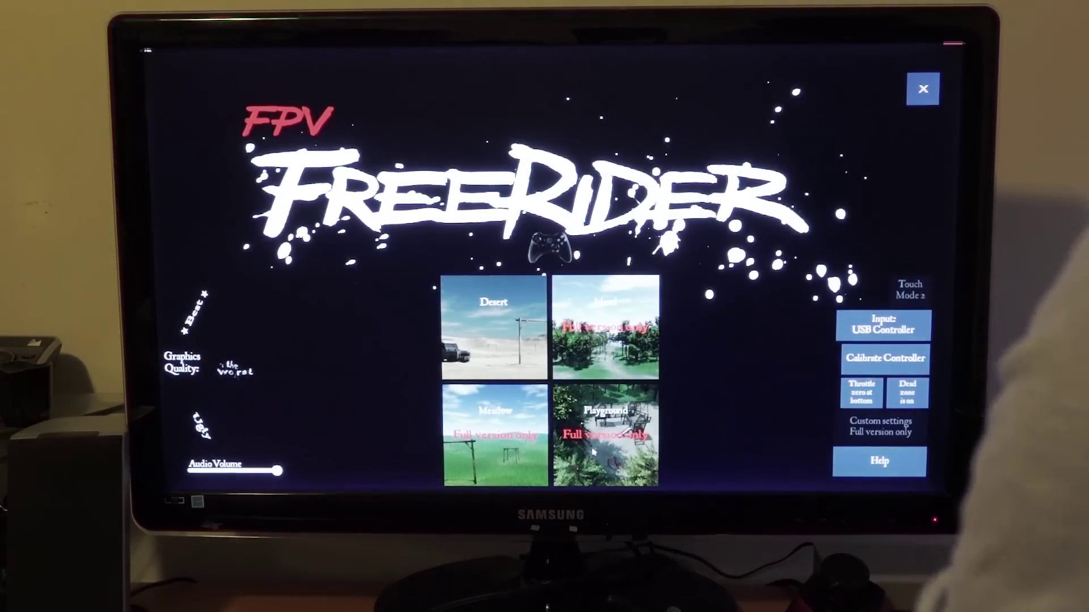
pyautogui.click(493, 327)
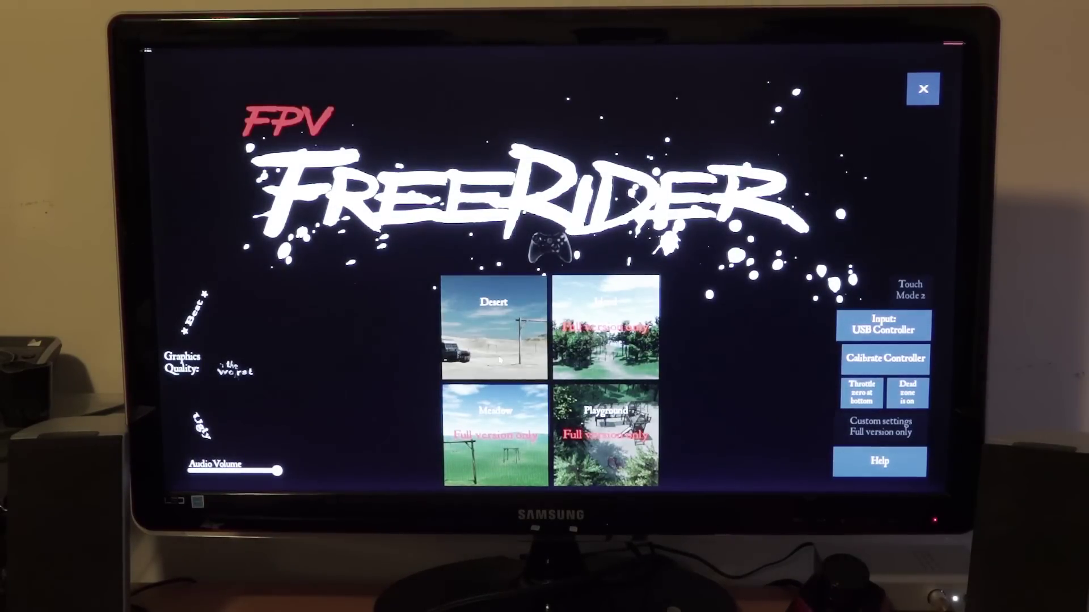